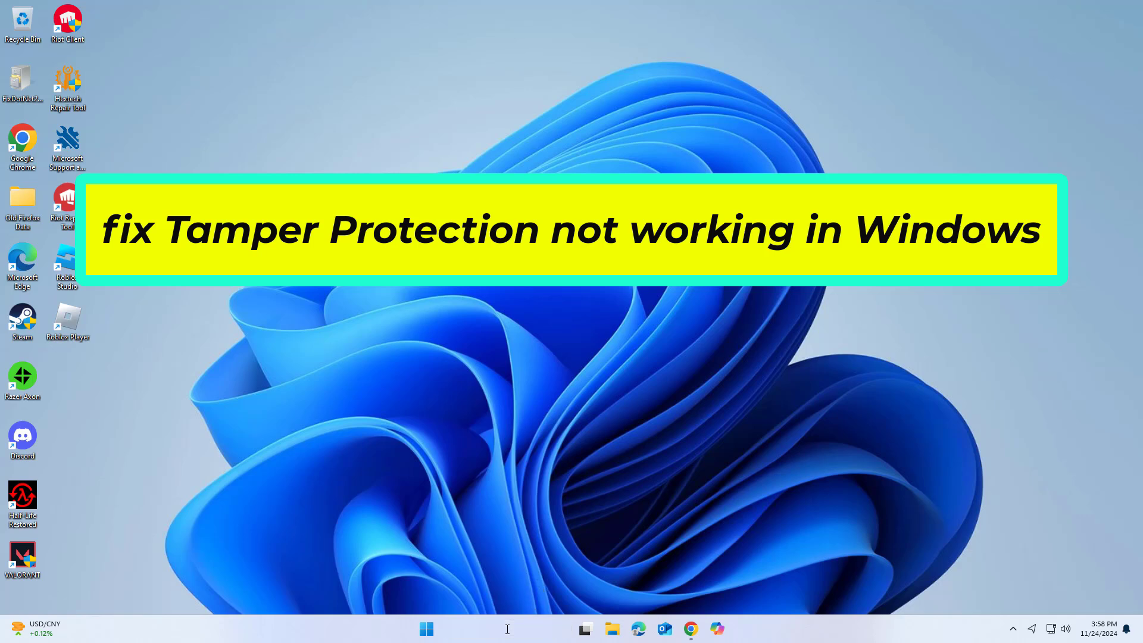
Step: Search for cmd and launch Command Prompt as administrator
{"action": "left_click", "coordinate": [506, 629]}
{"action": "type", "text": "cmd"}
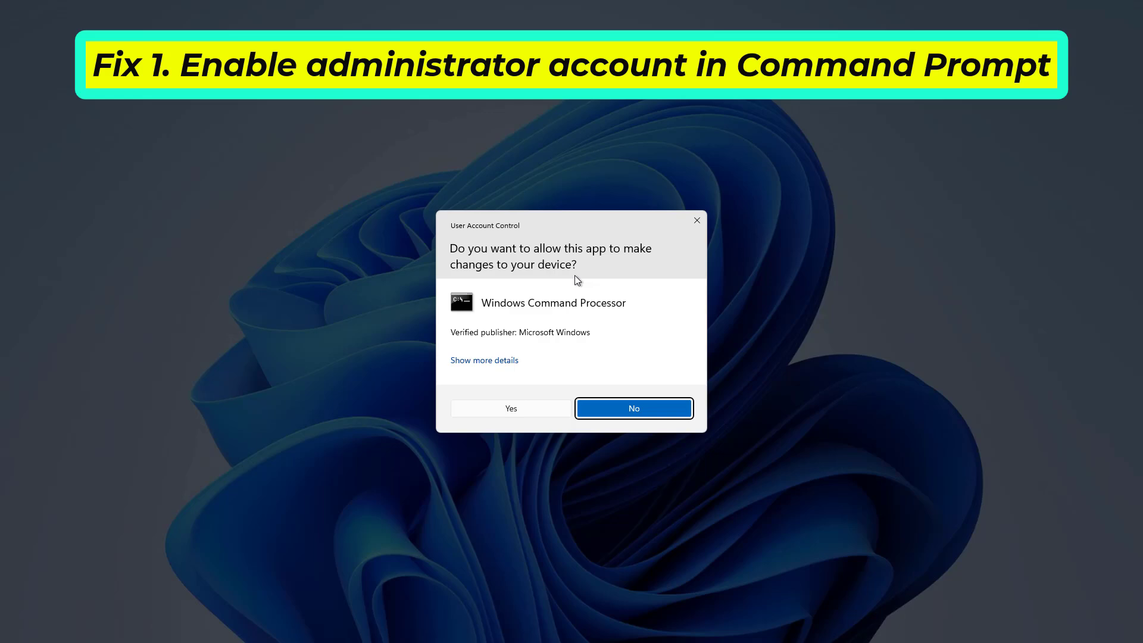
Step: Approve the UAC prompt and run 'net user administrator /active:yes' in the elevated Command Prompt
{"action": "left_click", "coordinate": [516, 408]}
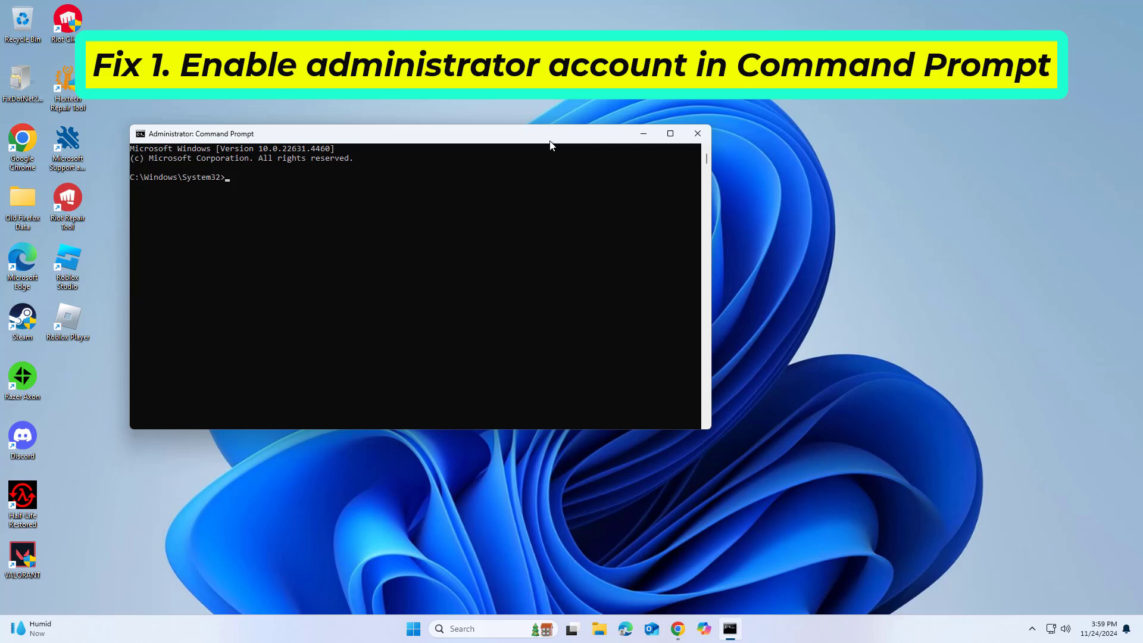
{"action": "right_click", "coordinate": [547, 139]}
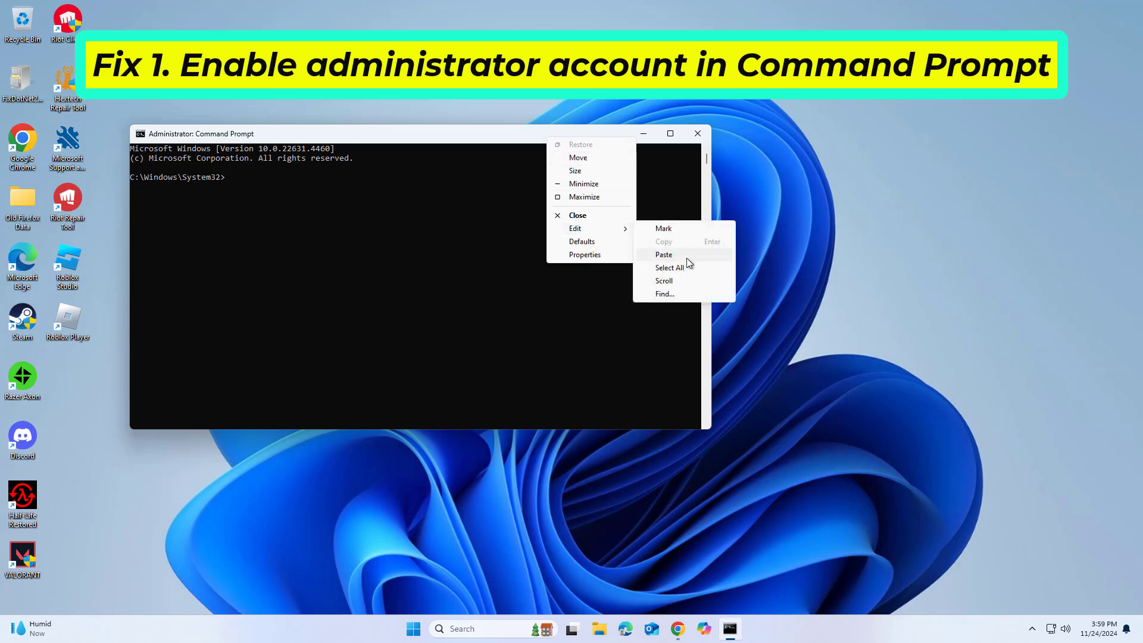
{"action": "left_click", "coordinate": [687, 258]}
{"action": "key", "text": "Return"}
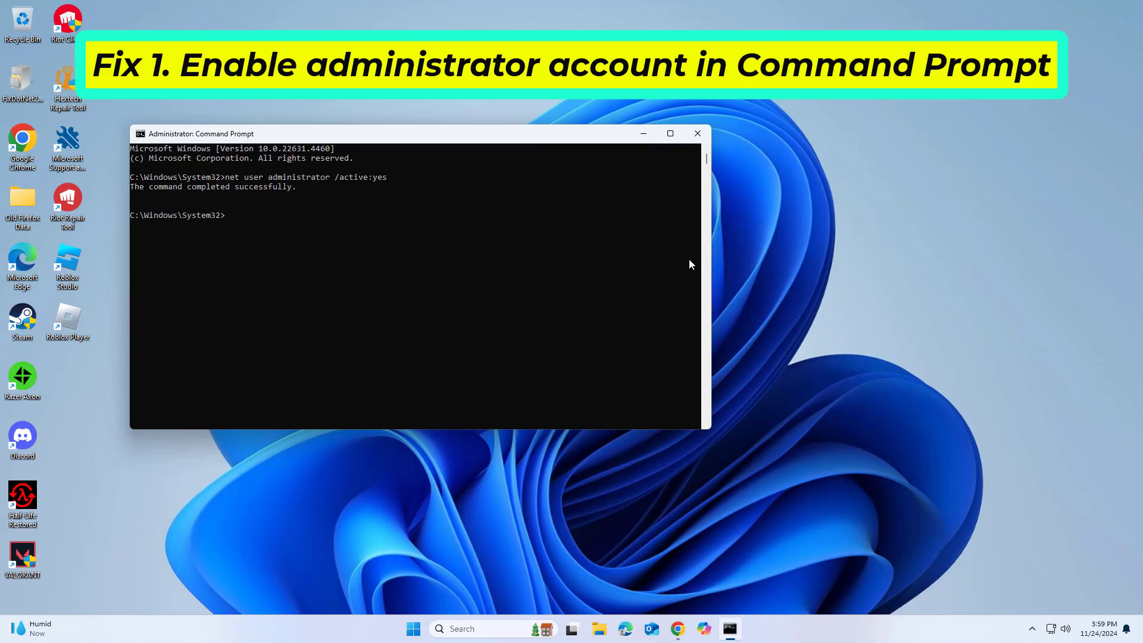
Step: Close Command Prompt and confirm Administrator is listed under Other users in the Start menu
{"action": "left_click", "coordinate": [698, 133]}
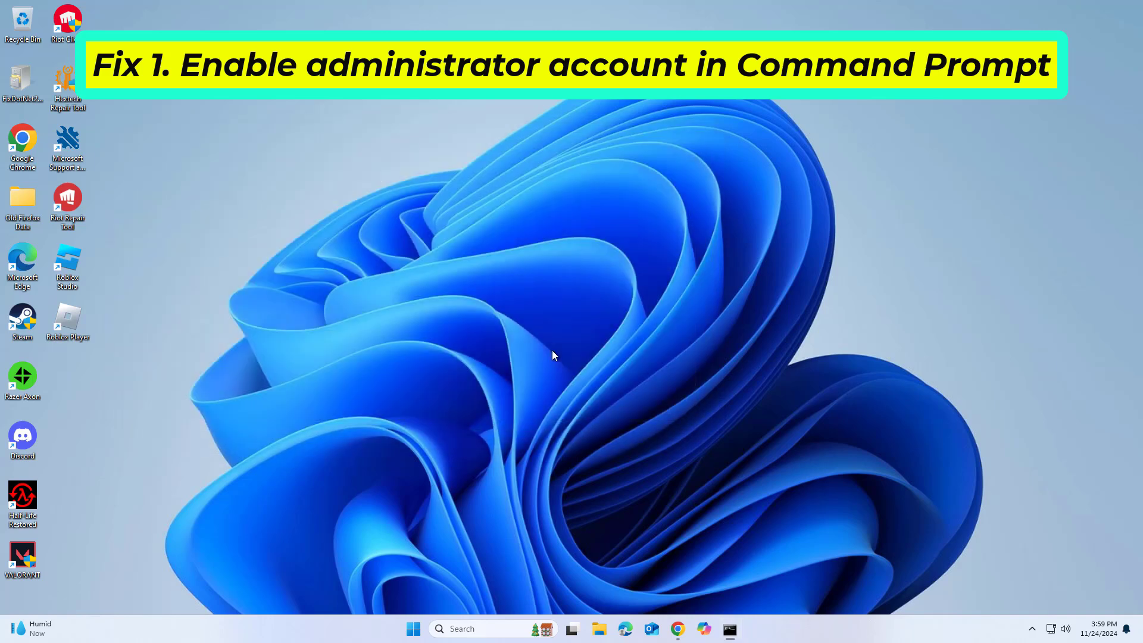
{"action": "left_click", "coordinate": [425, 625]}
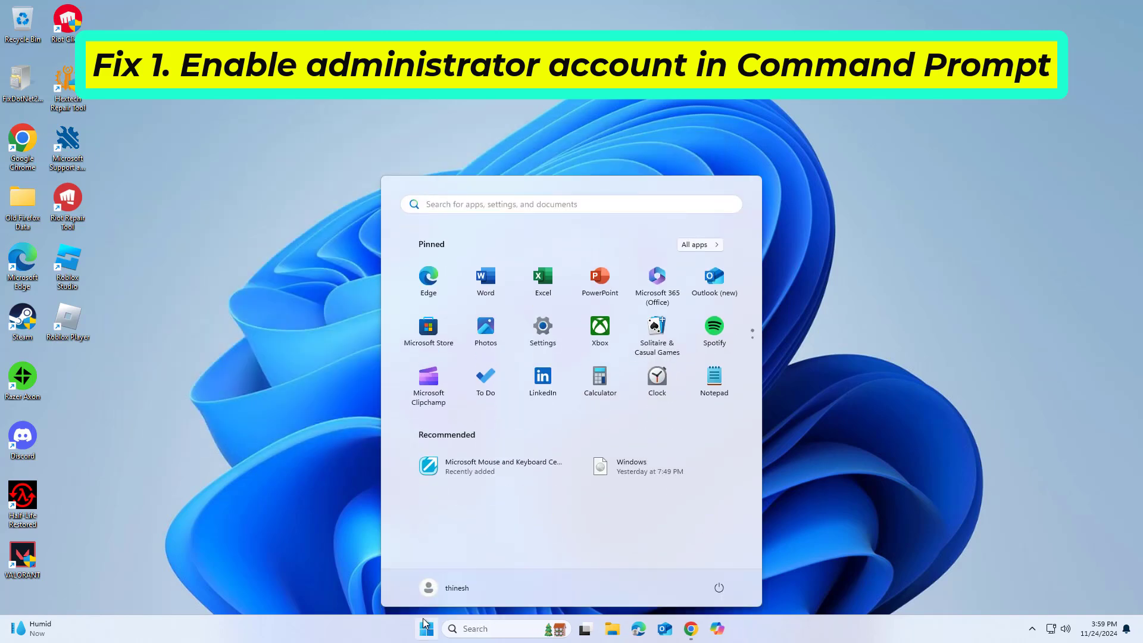
{"action": "left_click", "coordinate": [450, 589]}
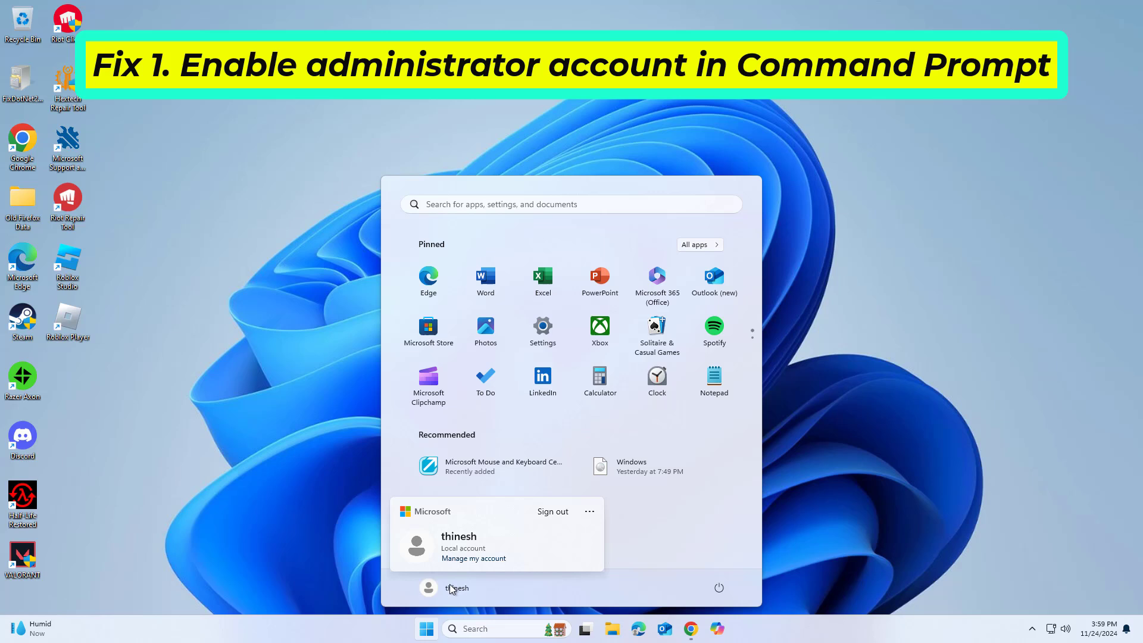
{"action": "left_click", "coordinate": [590, 513]}
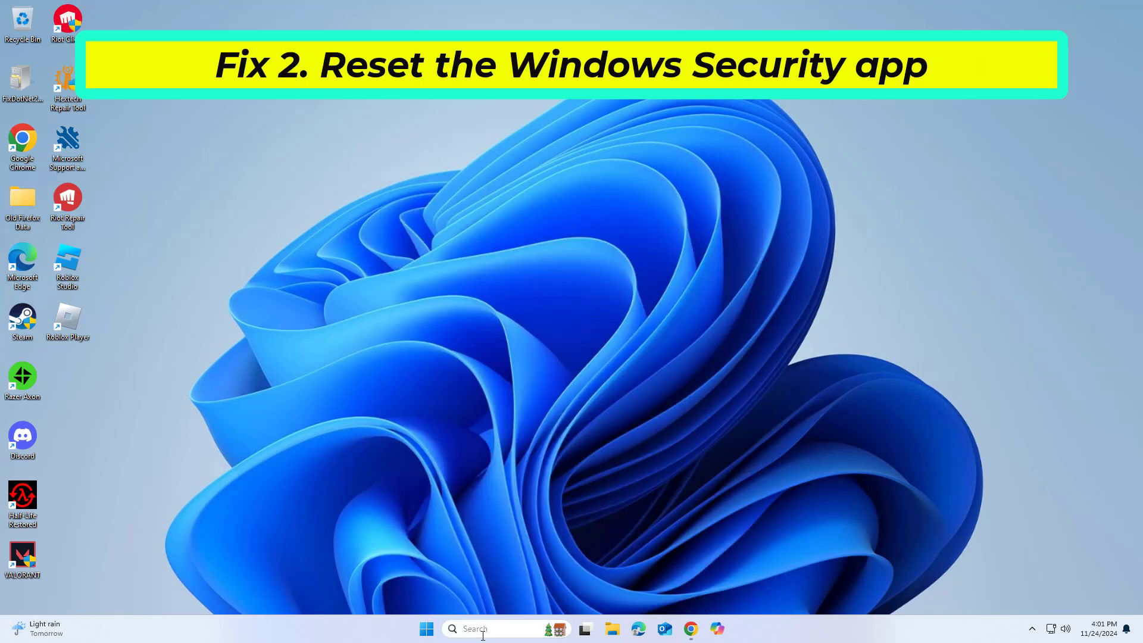
{"action": "left_click", "coordinate": [480, 629]}
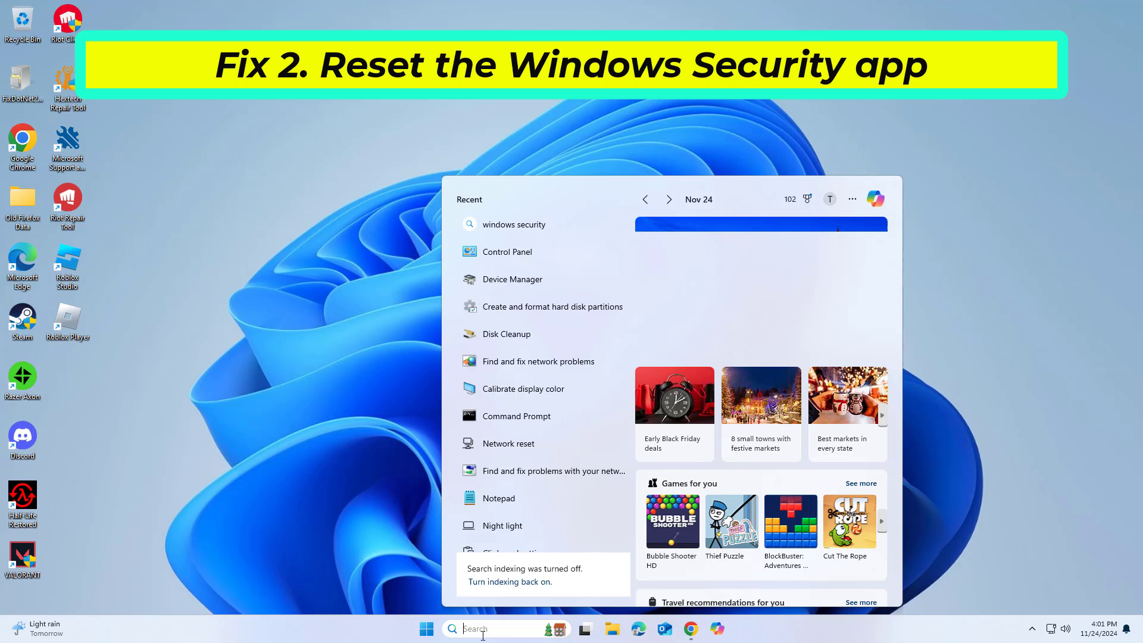
{"action": "type", "text": "see"}
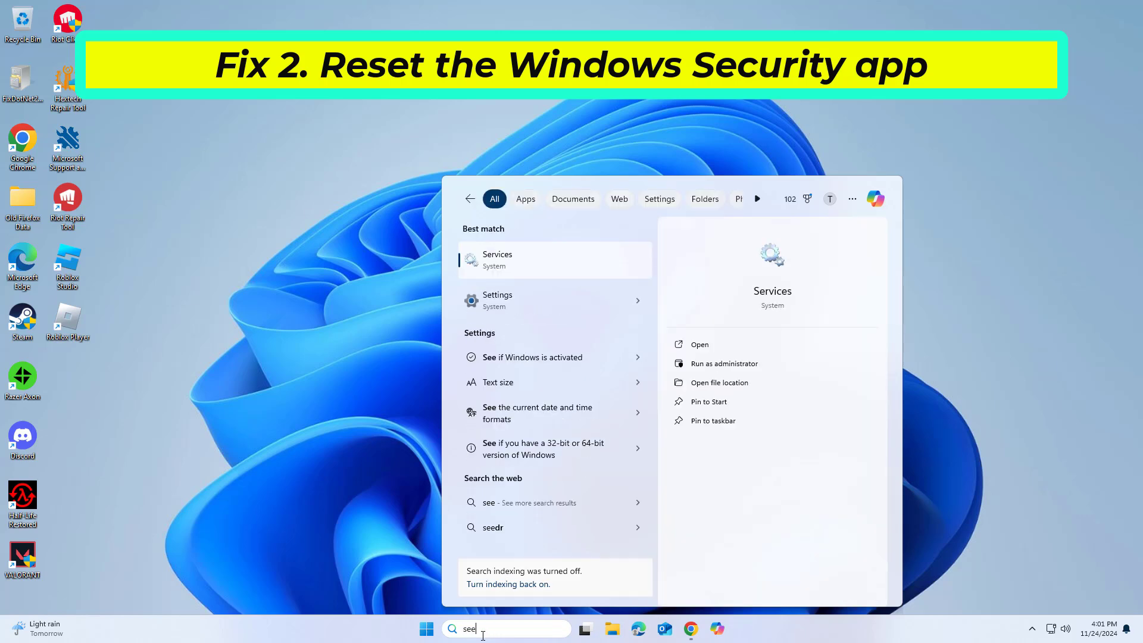
Step: Search 'sec' and open the App settings page for Windows Security
{"action": "key", "text": "BackSpace"}
{"action": "type", "text": "c"}
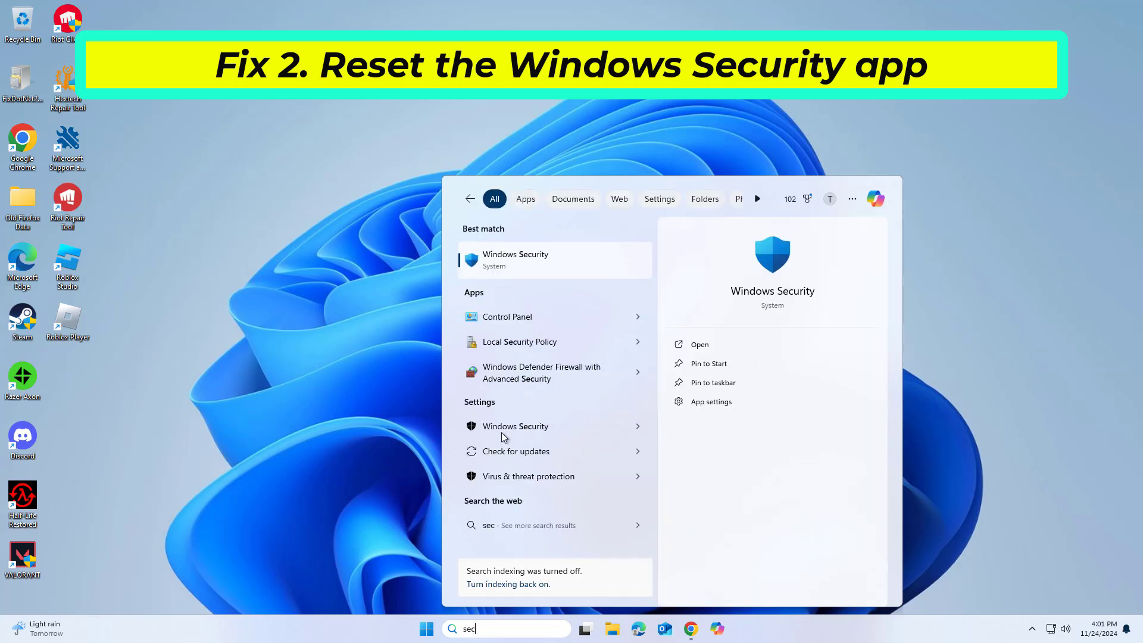
{"action": "right_click", "coordinate": [513, 260]}
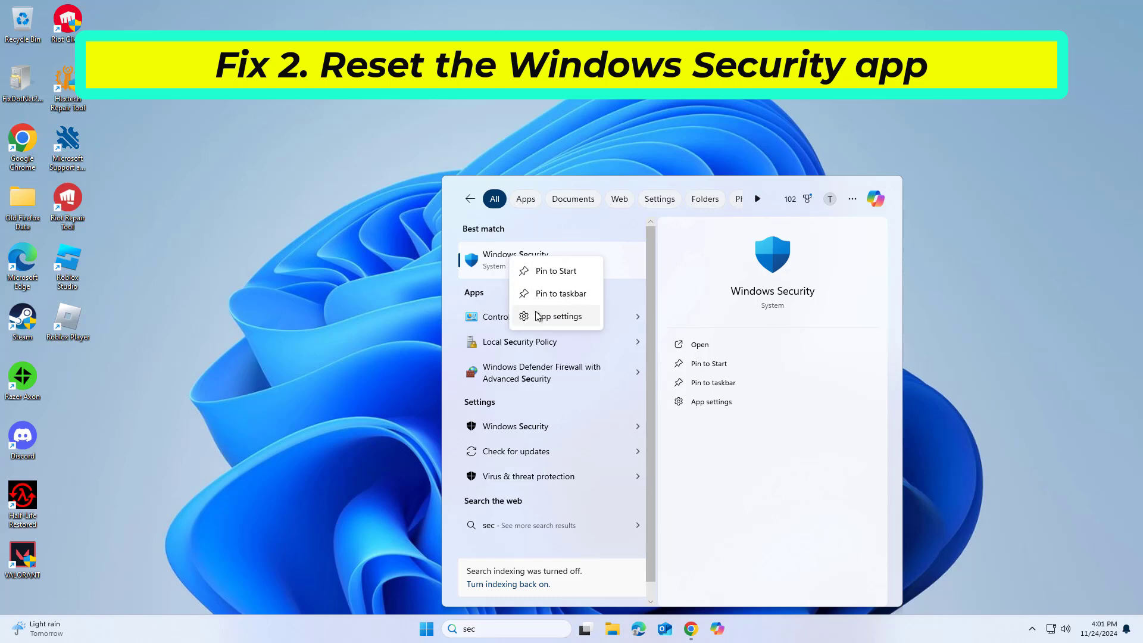
{"action": "left_click", "coordinate": [559, 317]}
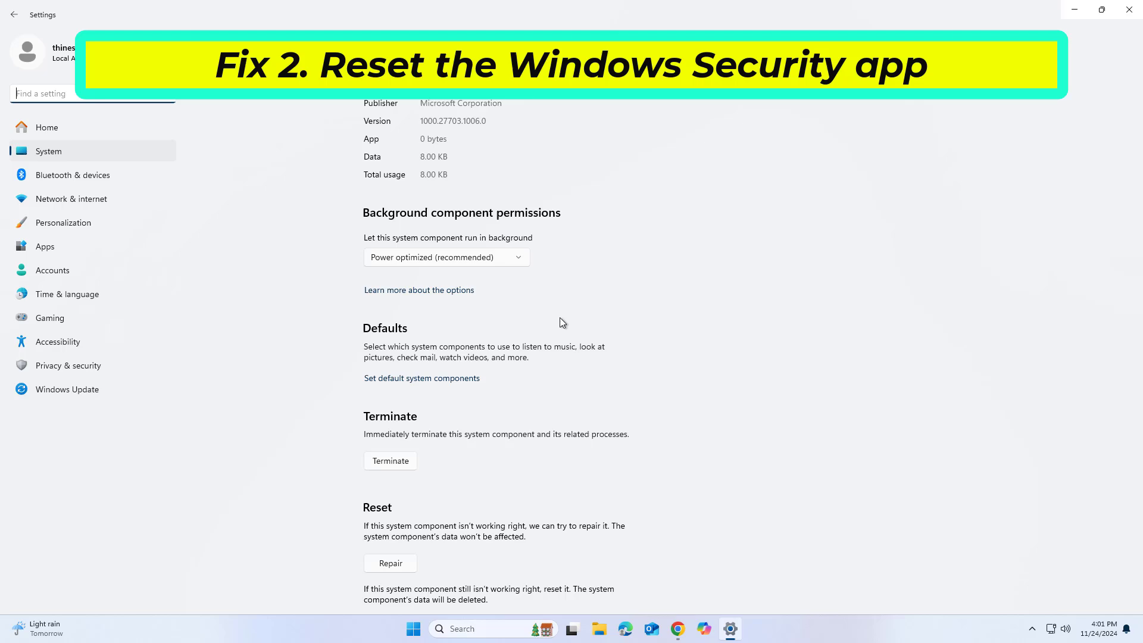
{"action": "scroll", "coordinate": [550, 316], "scroll_direction": "down", "scroll_amount": 5}
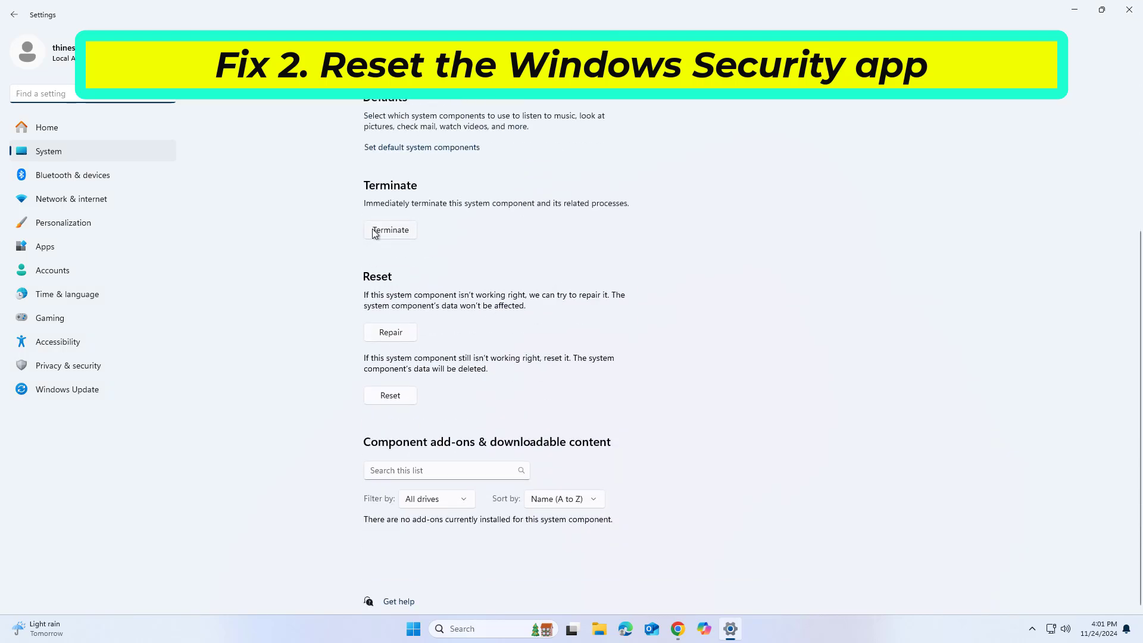
Step: Repair the Windows Security app, reset it with confirmation, and close Settings
{"action": "left_click", "coordinate": [397, 336]}
{"action": "left_click", "coordinate": [397, 398]}
{"action": "left_click", "coordinate": [435, 365]}
{"action": "left_click", "coordinate": [1127, 13]}
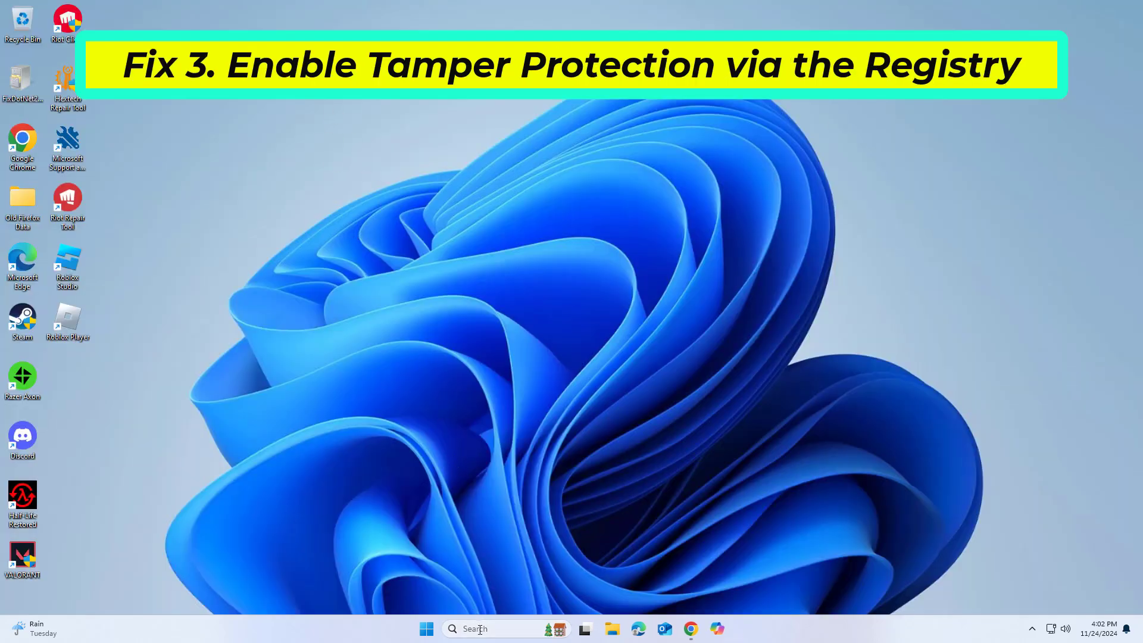
Step: Search 'registry' and run Registry Editor as administrator
{"action": "left_click", "coordinate": [478, 629]}
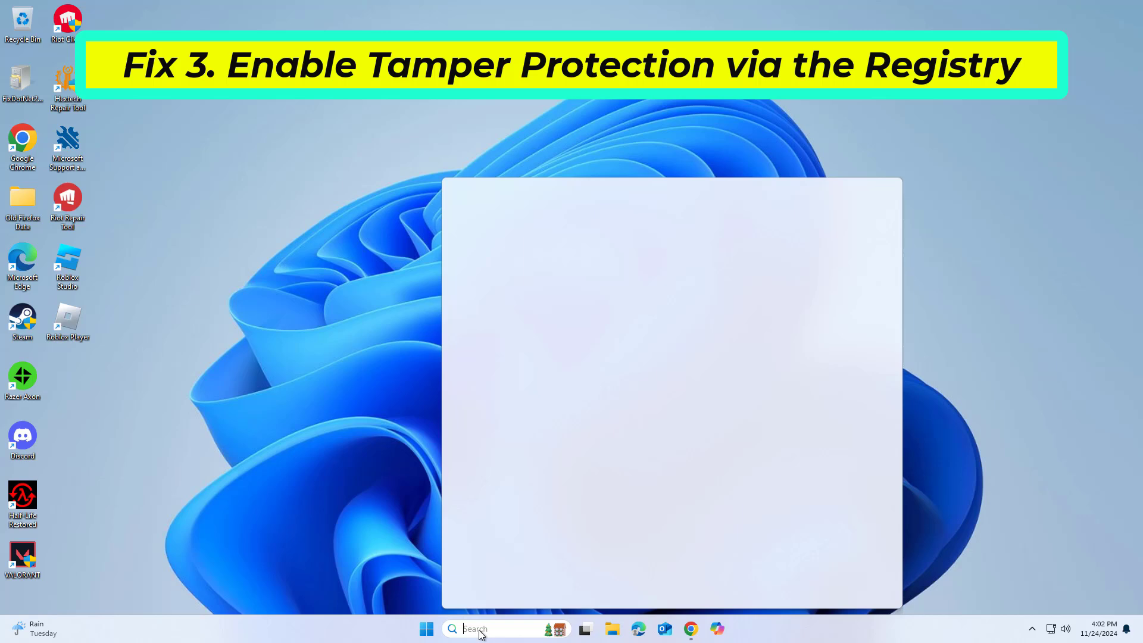
{"action": "type", "text": "reg"}
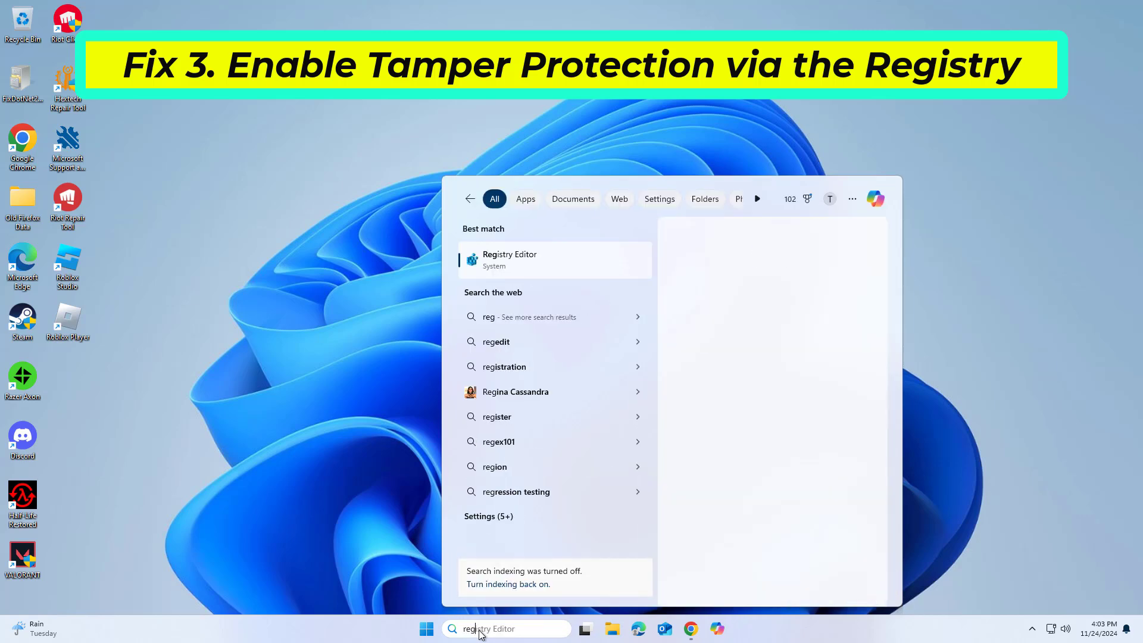
{"action": "type", "text": "is"}
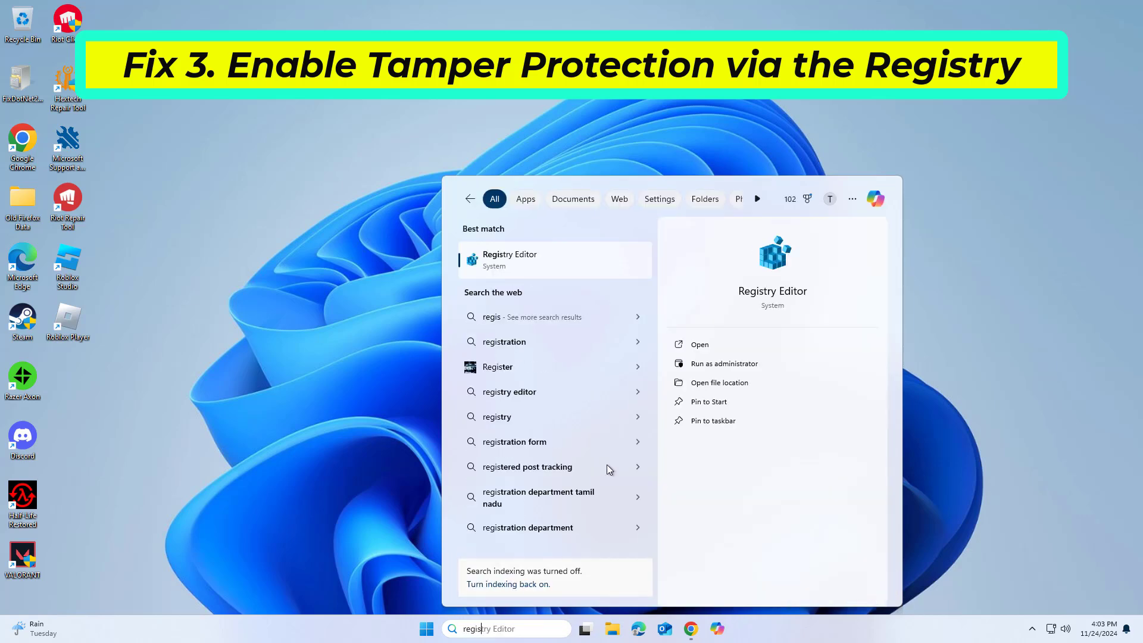
{"action": "type", "text": "t"}
{"action": "right_click", "coordinate": [522, 259]}
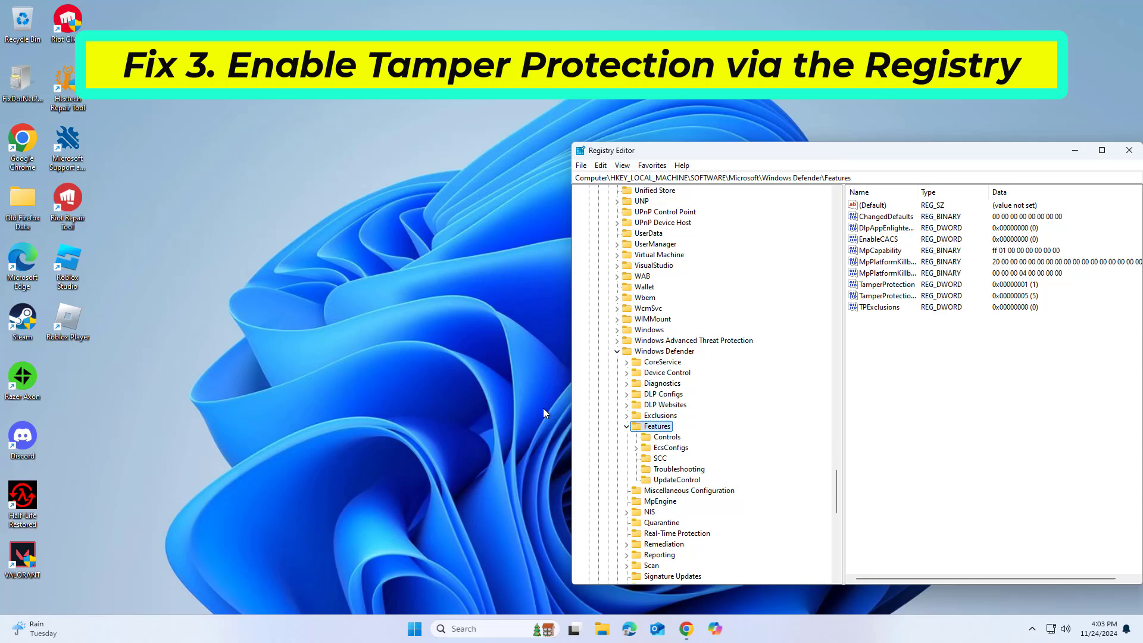
Step: Go to HKEY_LOCAL_MACHINE\SOFTWARE\Microsoft\Windows Defender\Features and open TamperProtection for editing
{"action": "double_click", "coordinate": [789, 159]}
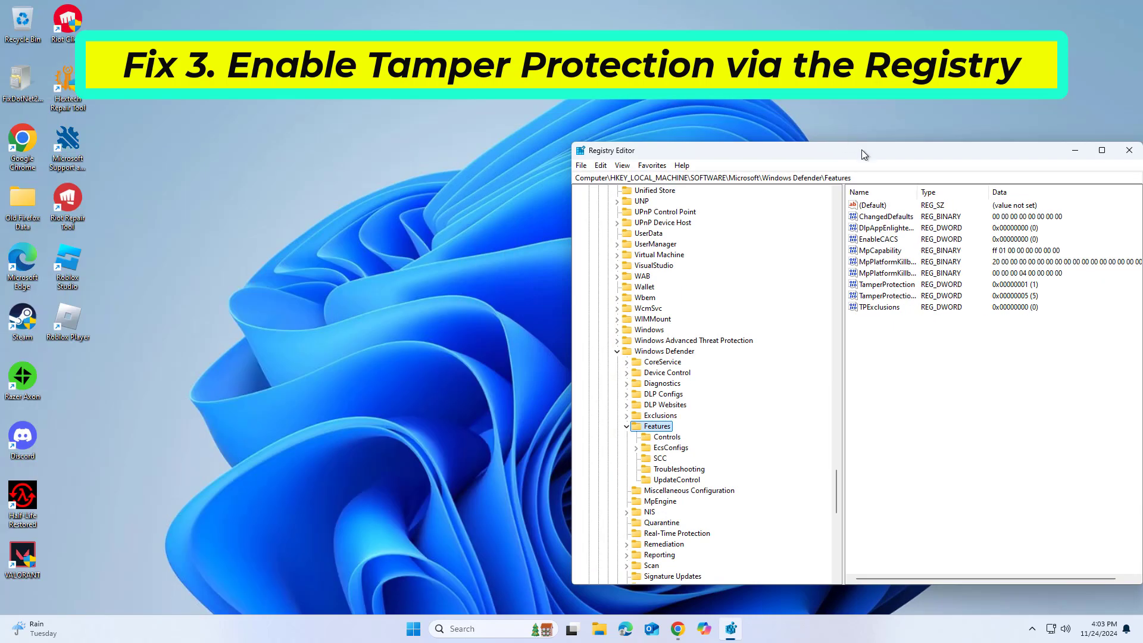
{"action": "left_click_drag", "start_coordinate": [861, 150], "coordinate": [492, 114]}
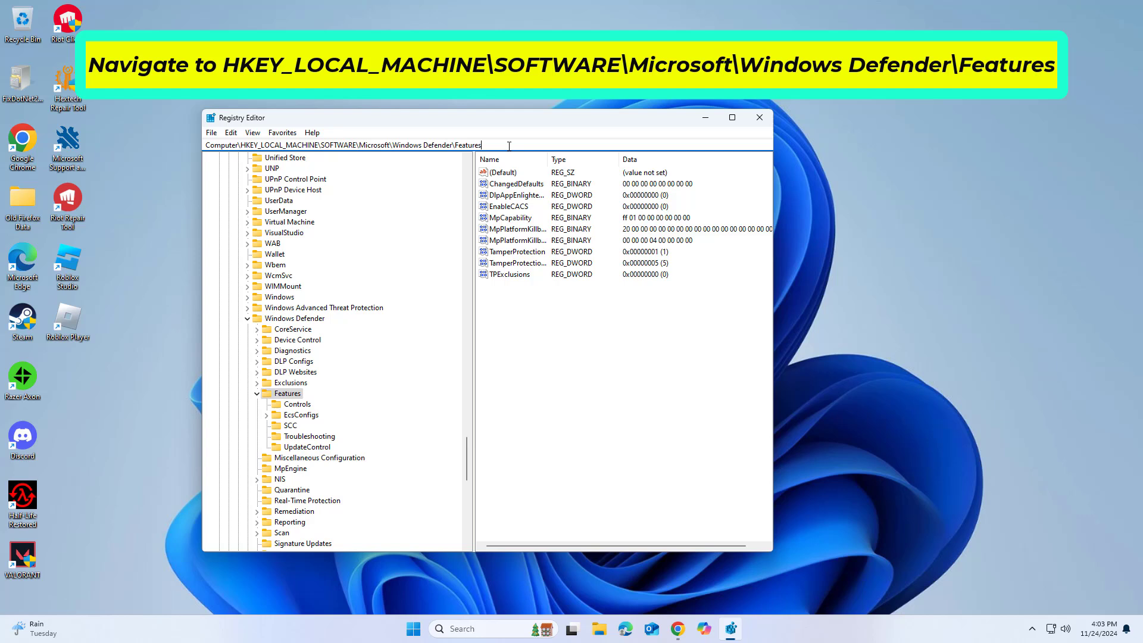
{"action": "left_click", "coordinate": [240, 145]}
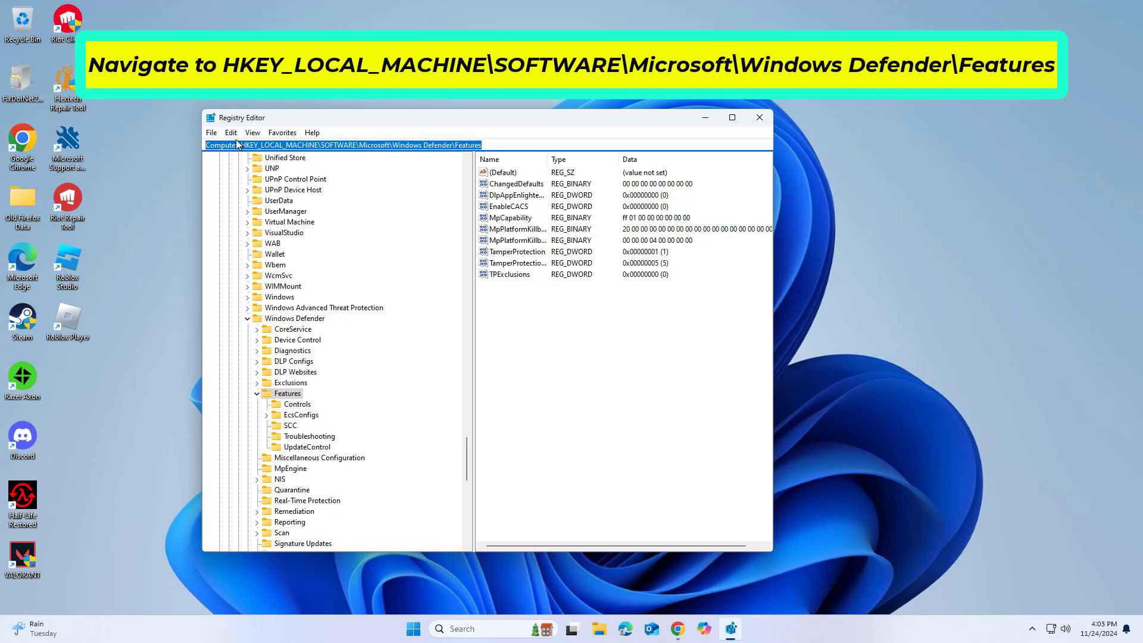
{"action": "key", "text": "Return"}
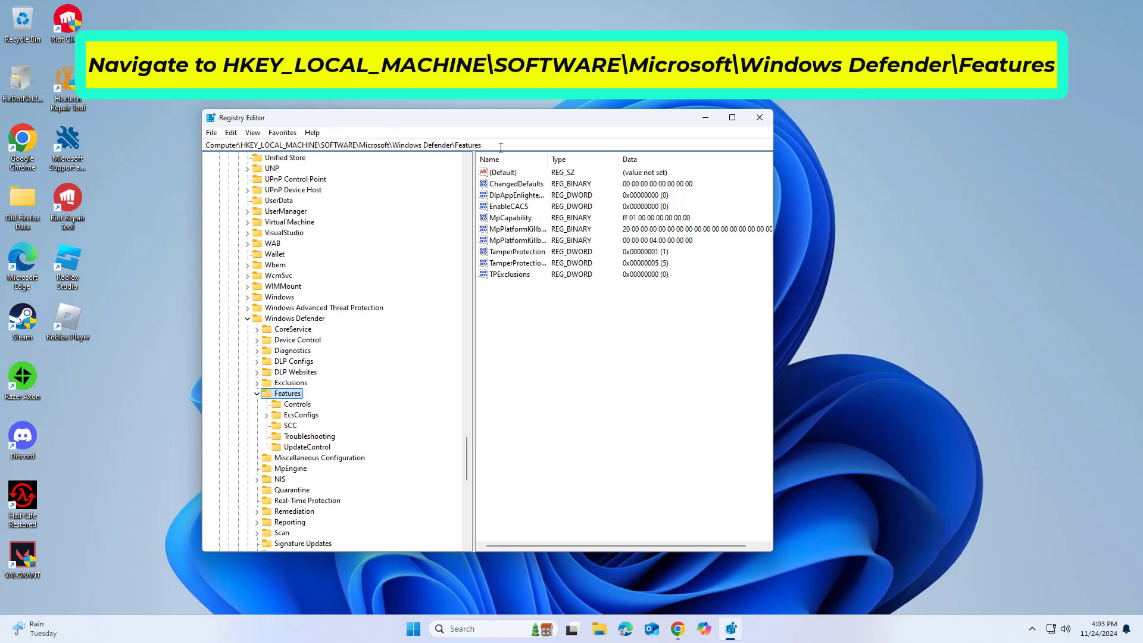
{"action": "left_click", "coordinate": [513, 311]}
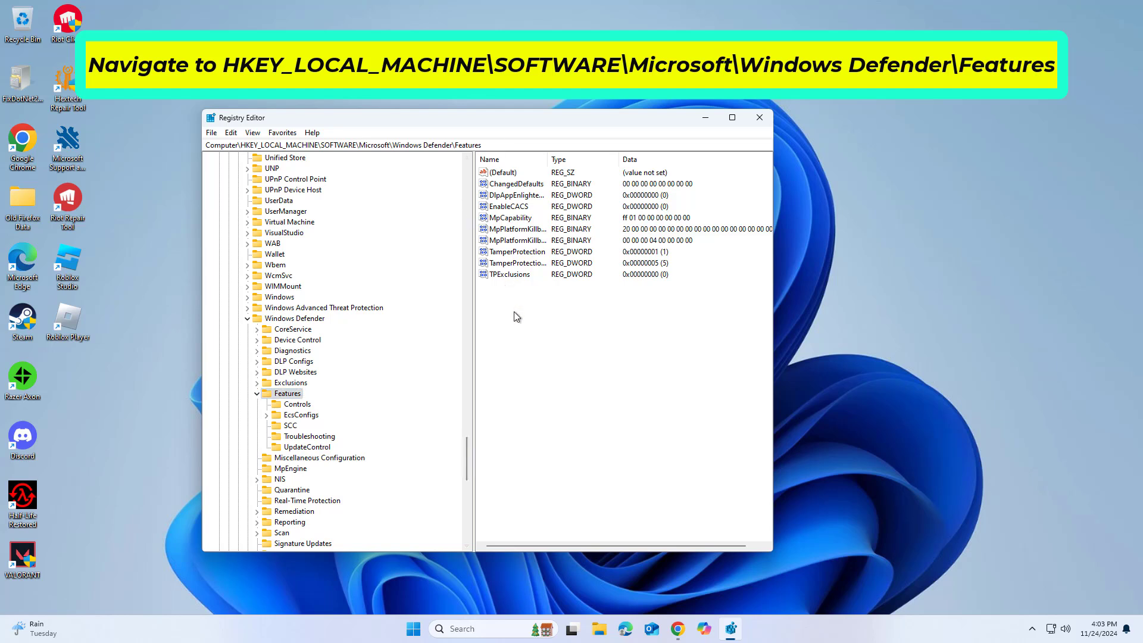
{"action": "double_click", "coordinate": [514, 253]}
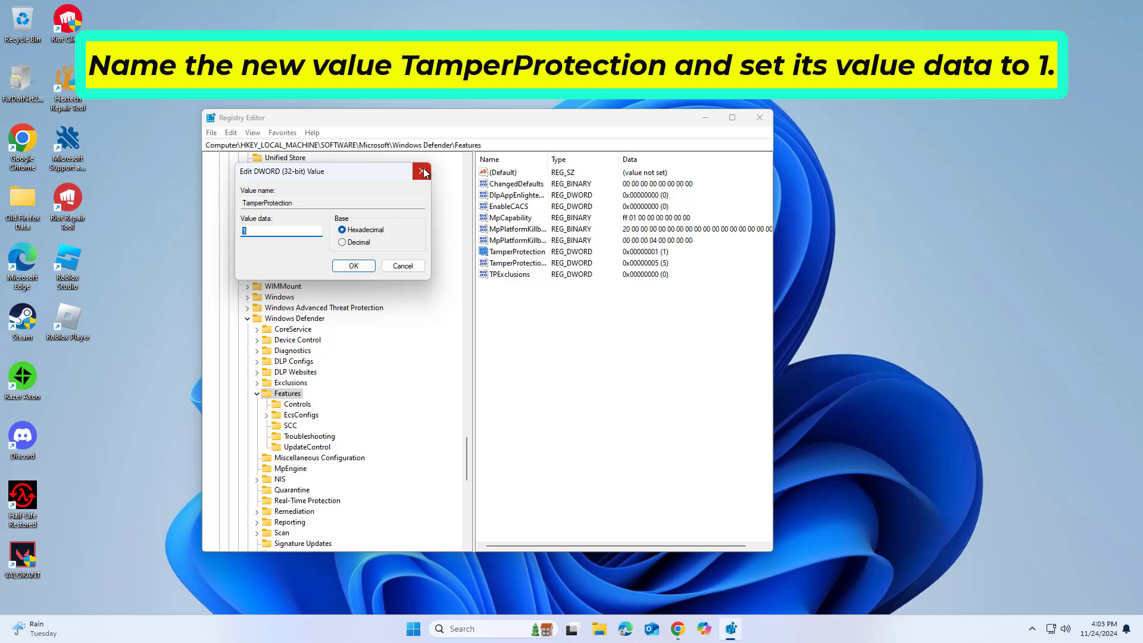
Step: Inspect the TamperProtection and TamperProtectionSource values without changing them
{"action": "key", "text": "Return"}
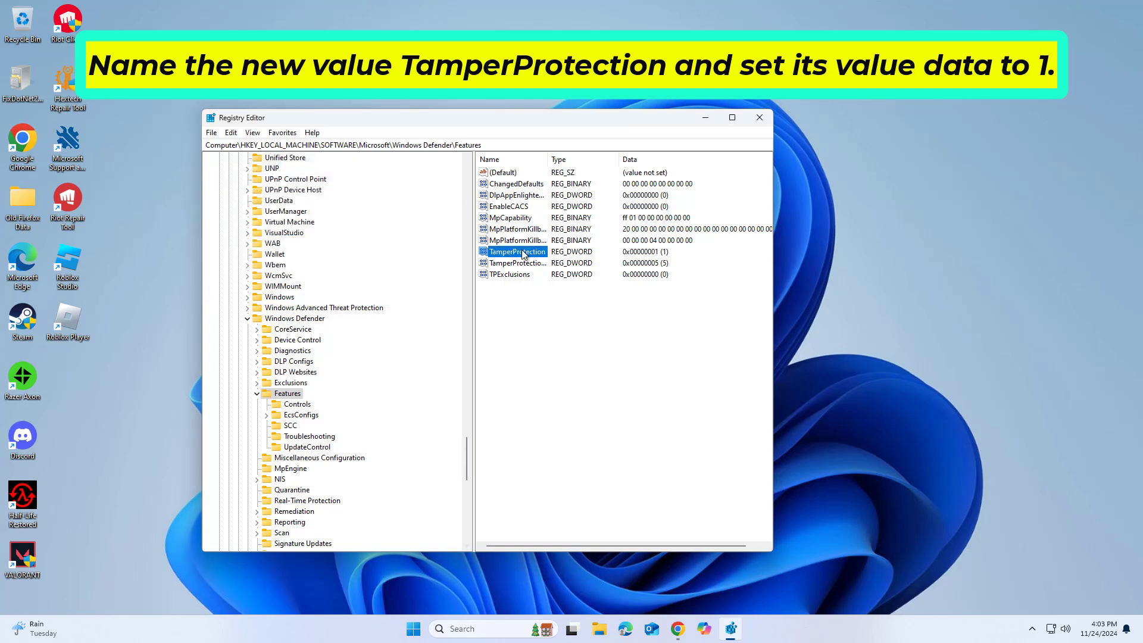
{"action": "double_click", "coordinate": [523, 254]}
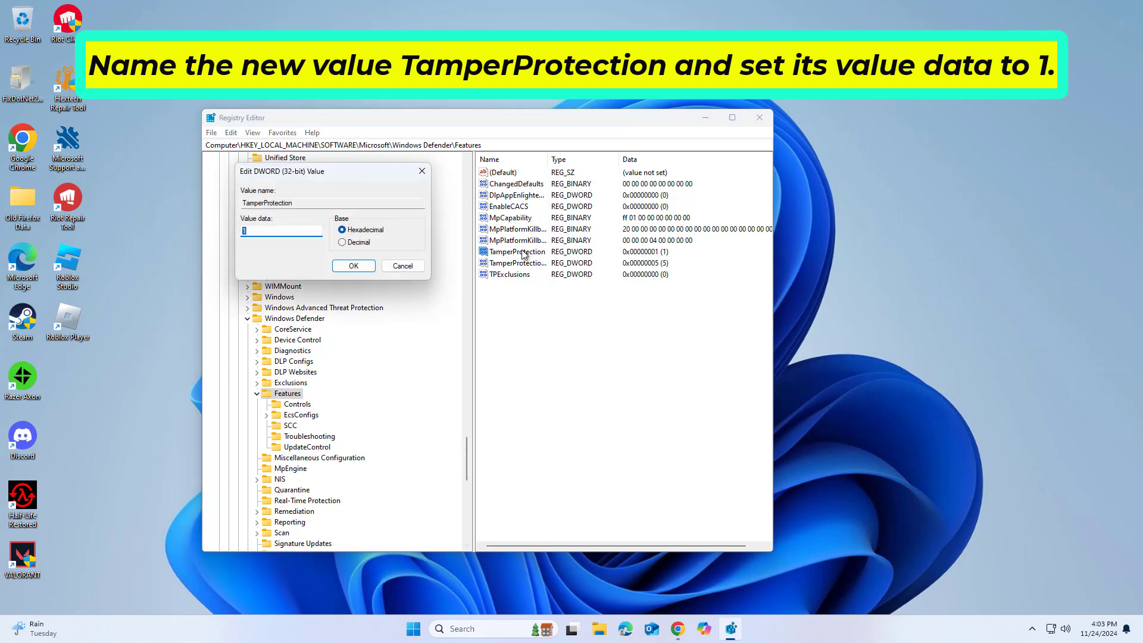
{"action": "key", "text": "Return"}
{"action": "double_click", "coordinate": [518, 263]}
{"action": "left_click", "coordinate": [424, 173]}
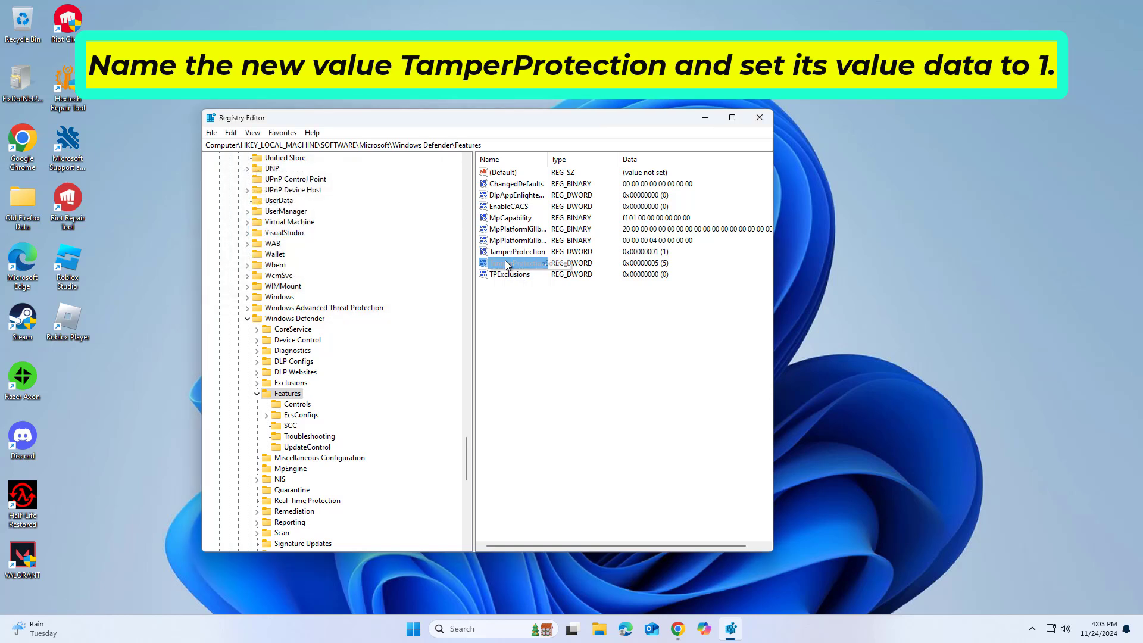
Step: Set TamperProtection's value data to 1 and close Registry Editor
{"action": "left_click", "coordinate": [507, 253]}
{"action": "double_click", "coordinate": [507, 254]}
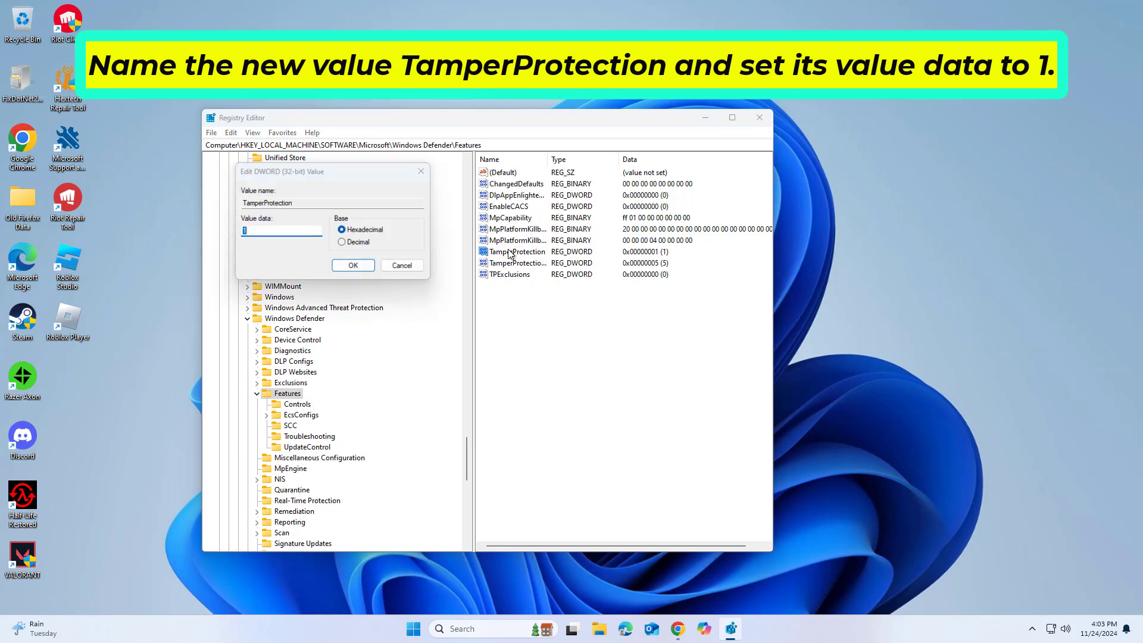
{"action": "left_click", "coordinate": [285, 235]}
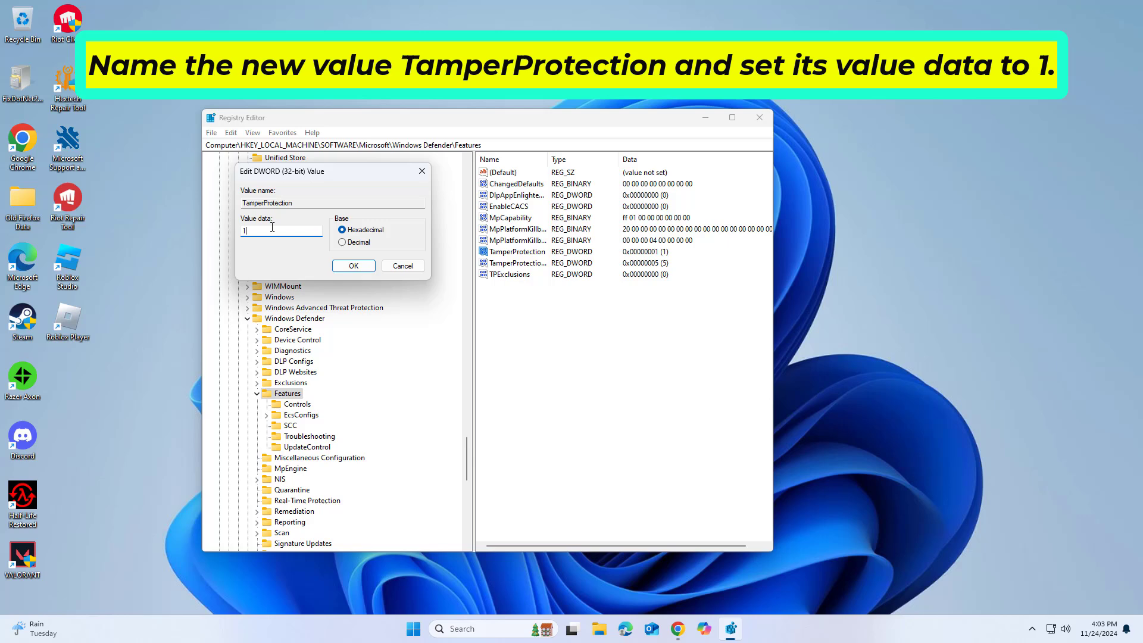
{"action": "key", "text": "BackSpace"}
{"action": "left_click", "coordinate": [354, 266]}
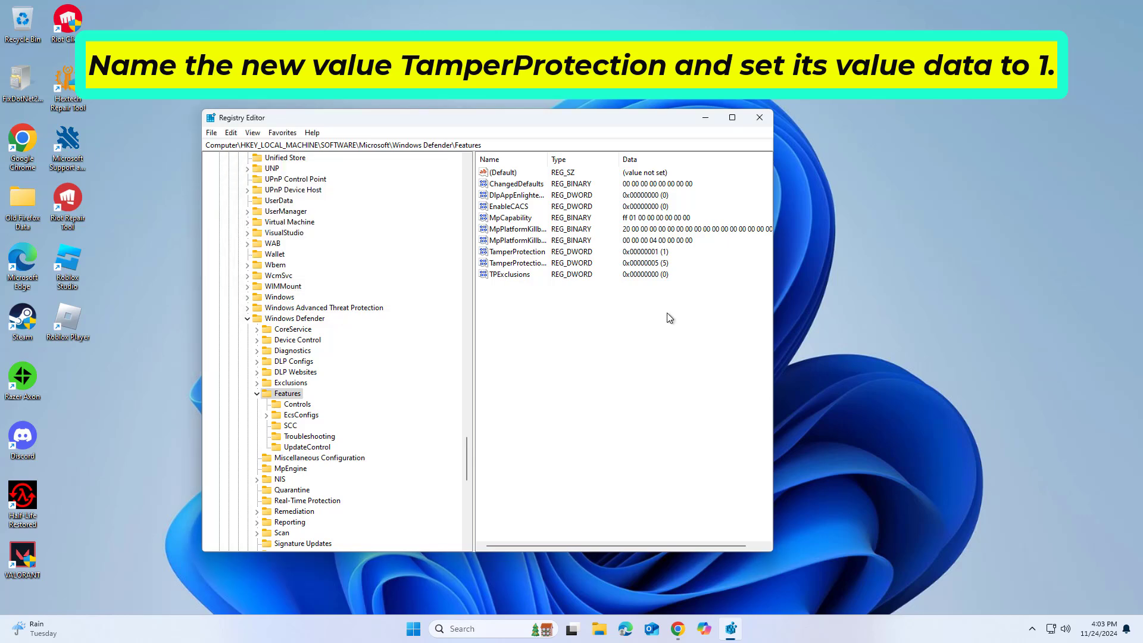
{"action": "left_click", "coordinate": [759, 117]}
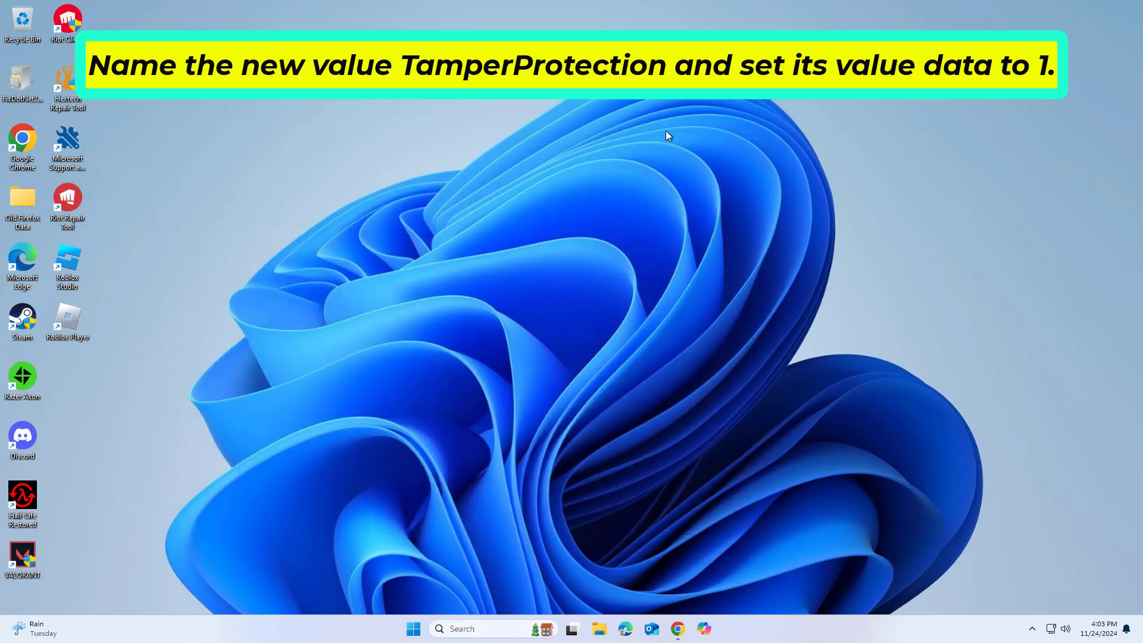
Step: Search 'reset' and open the Reset this PC settings
{"action": "left_click", "coordinate": [480, 630]}
{"action": "type", "text": "res"}
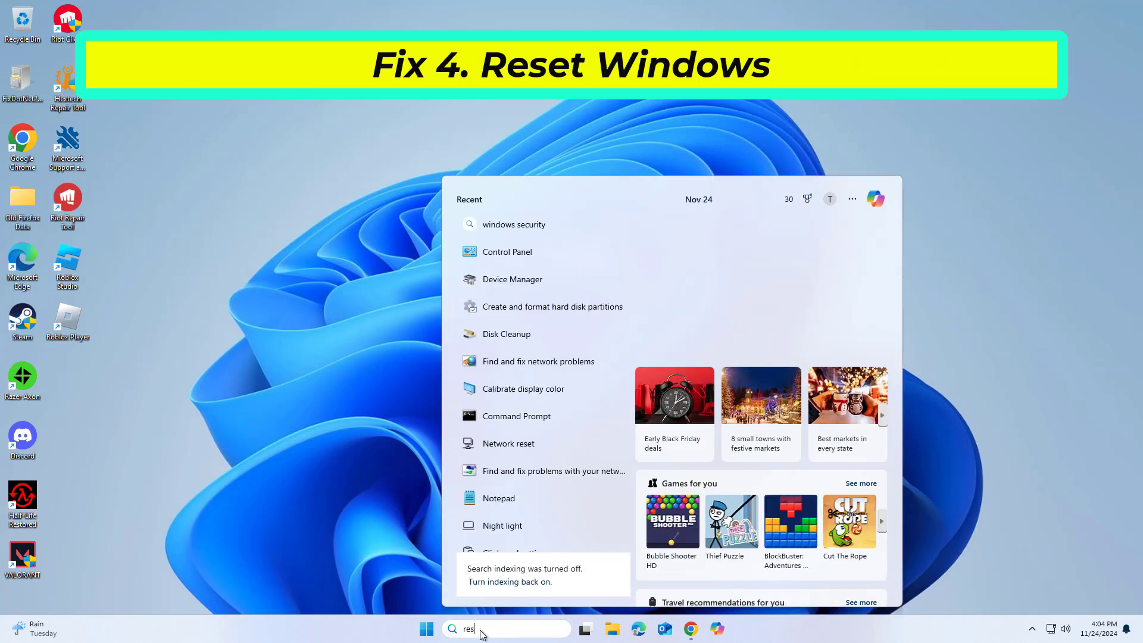
{"action": "type", "text": "et"}
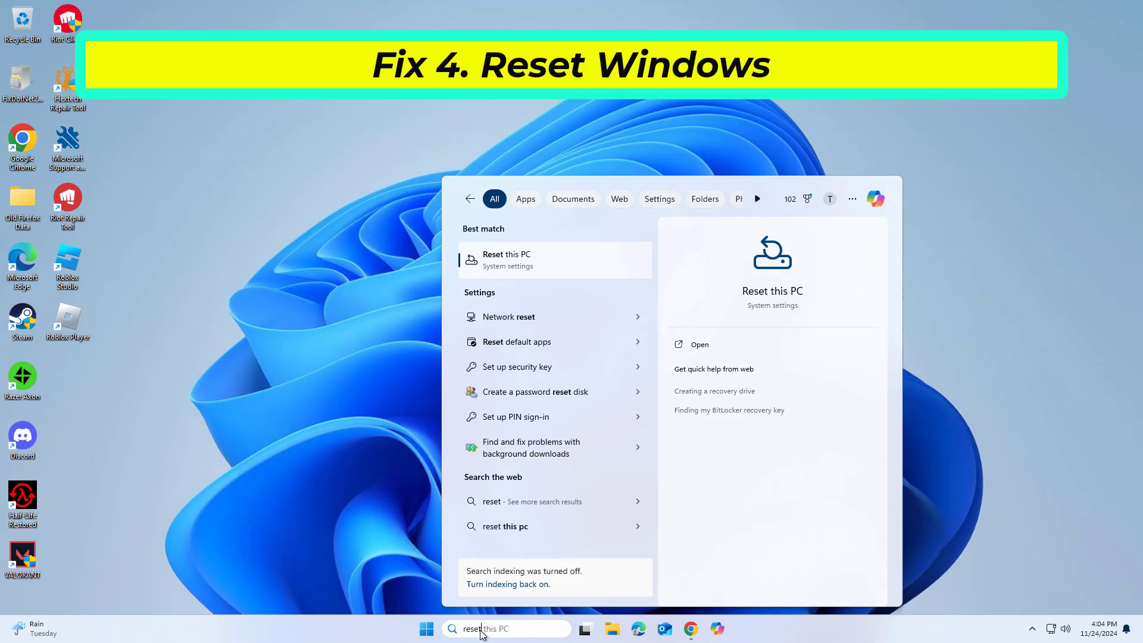
{"action": "left_click", "coordinate": [529, 249]}
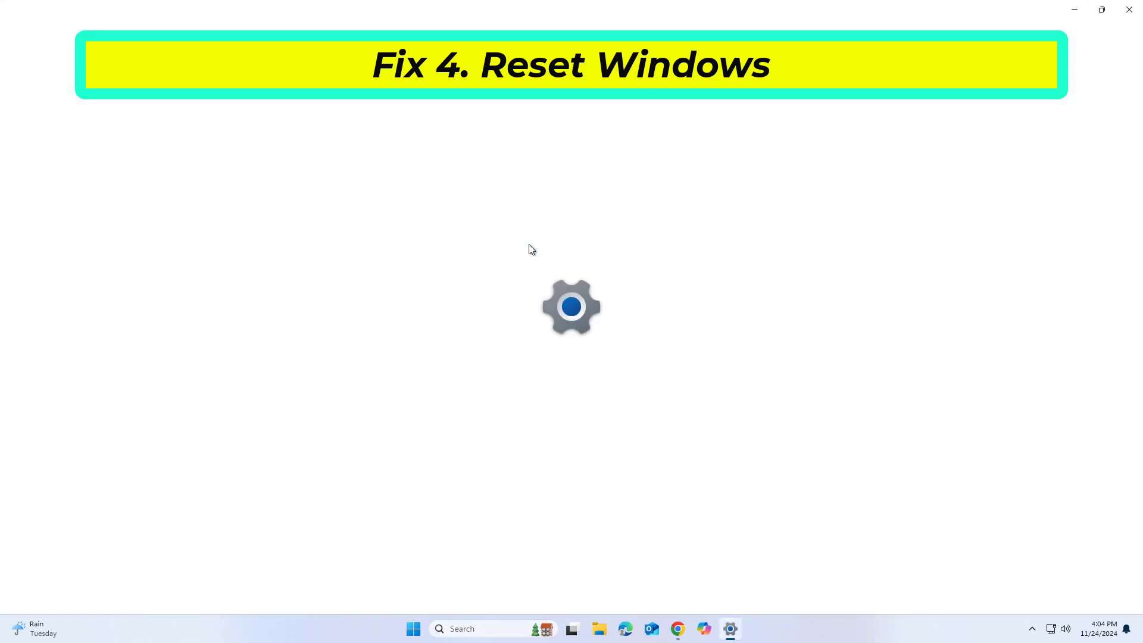